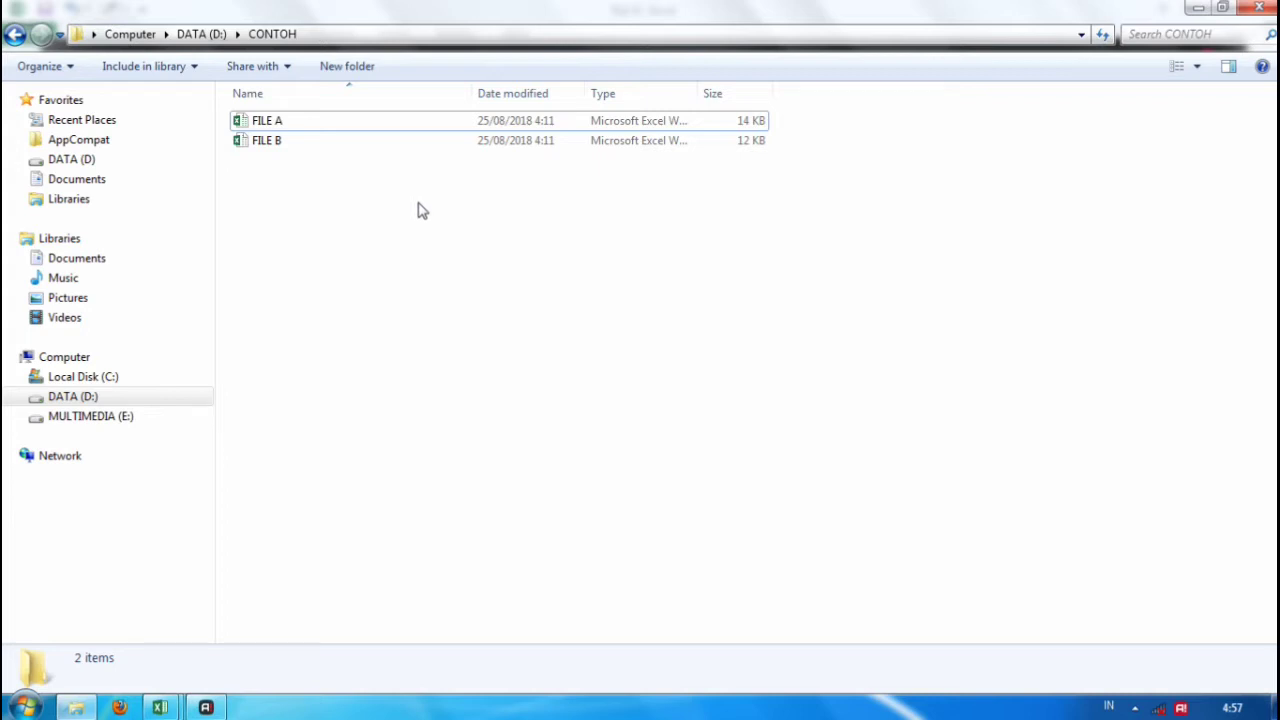
Step: Select FILE A in the CONTOH folder and bring its open Excel workbook to the front
{"action": "left_click", "coordinate": [278, 122]}
{"action": "mouse_move", "coordinate": [160, 707]}
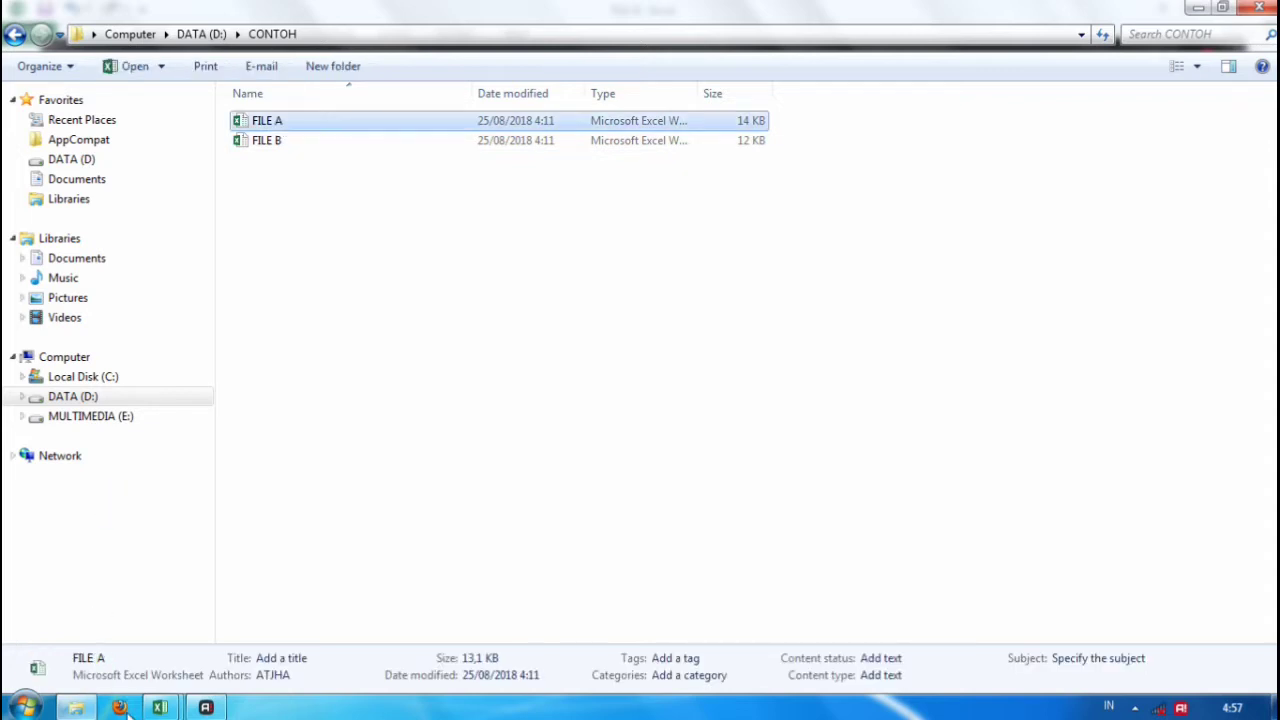
{"action": "left_click", "coordinate": [135, 637]}
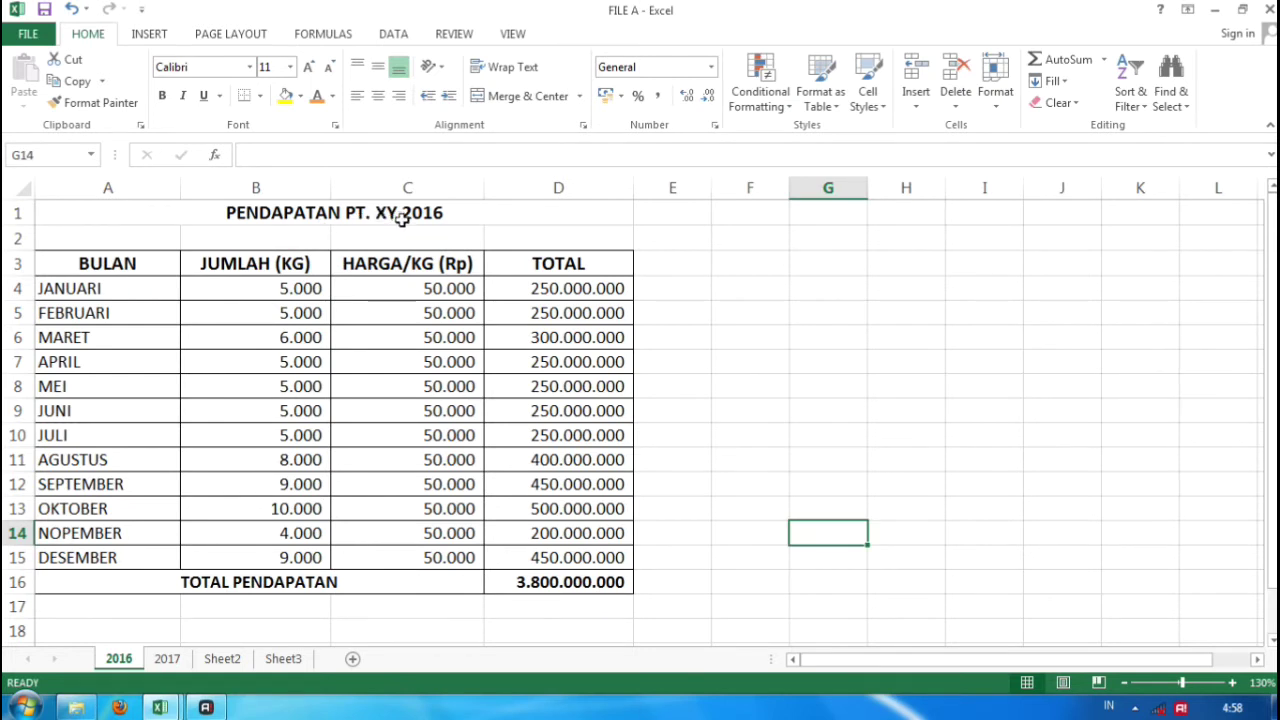
Step: View FILE A's 2017 sheet, totalling 4.180.000.000, then switch to the FILE B workbook
{"action": "key", "text": "ctrl+Page_Down"}
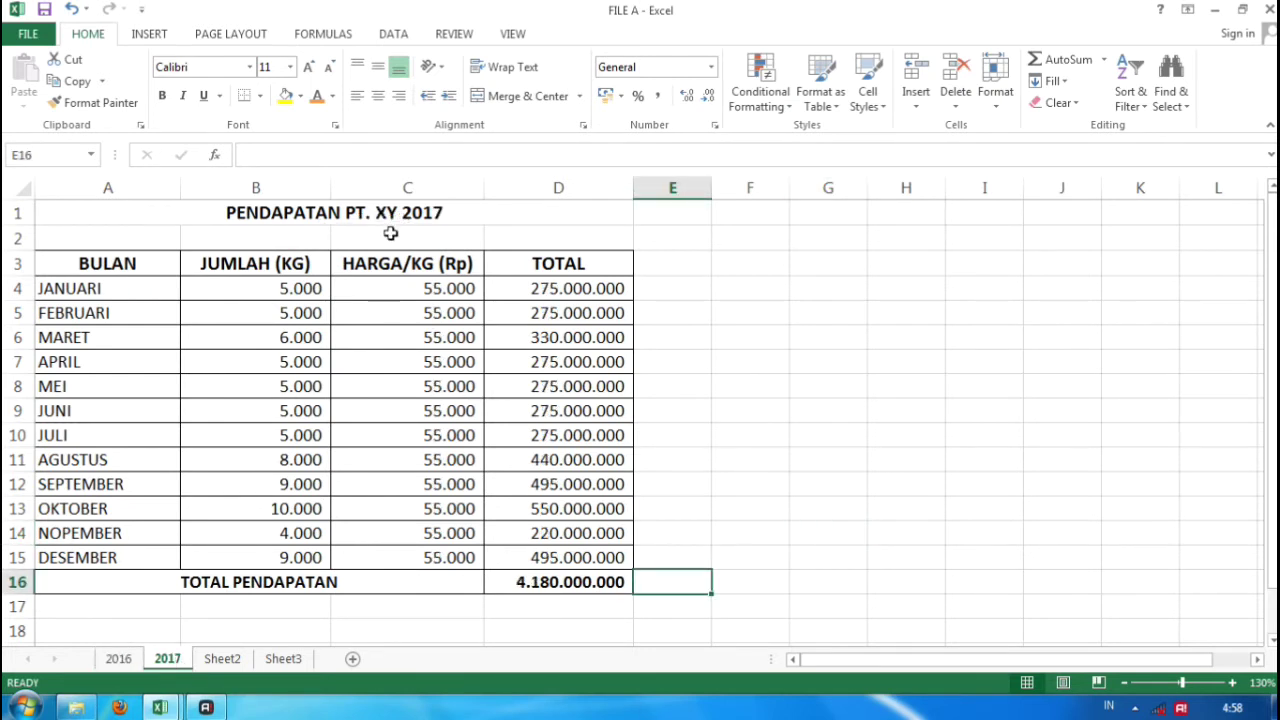
{"action": "left_click", "coordinate": [160, 707]}
{"action": "left_click", "coordinate": [258, 630]}
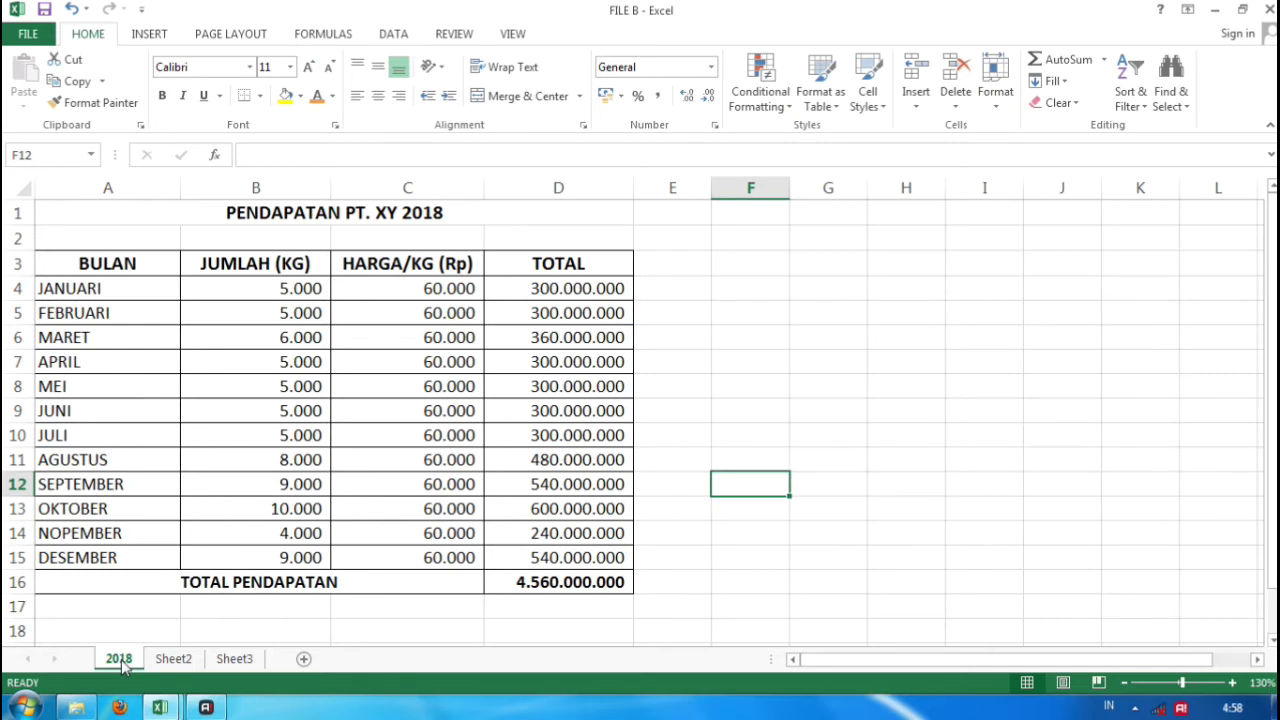
Step: Return to FILE A to review its 2016 and 2017 sheets, then show FILE B's 2018 sheet
{"action": "mouse_move", "coordinate": [159, 707]}
{"action": "left_click", "coordinate": [120, 620]}
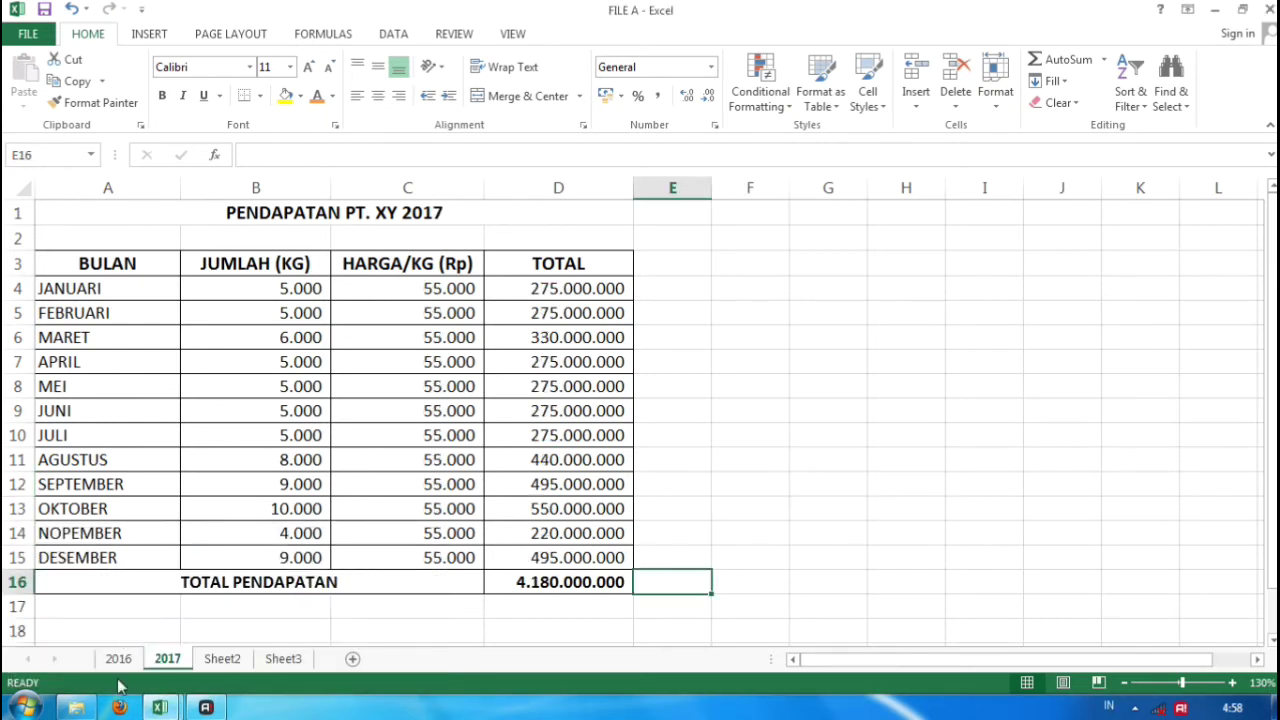
{"action": "left_click", "coordinate": [118, 659]}
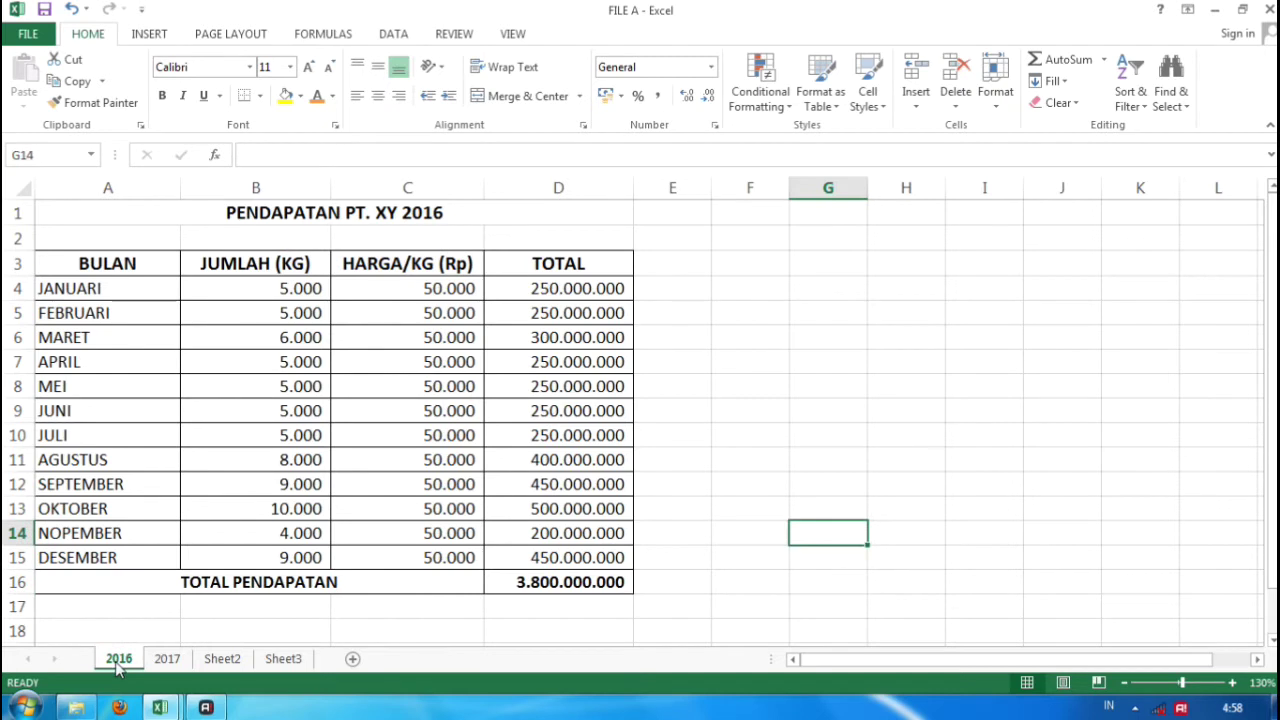
{"action": "left_click", "coordinate": [166, 660]}
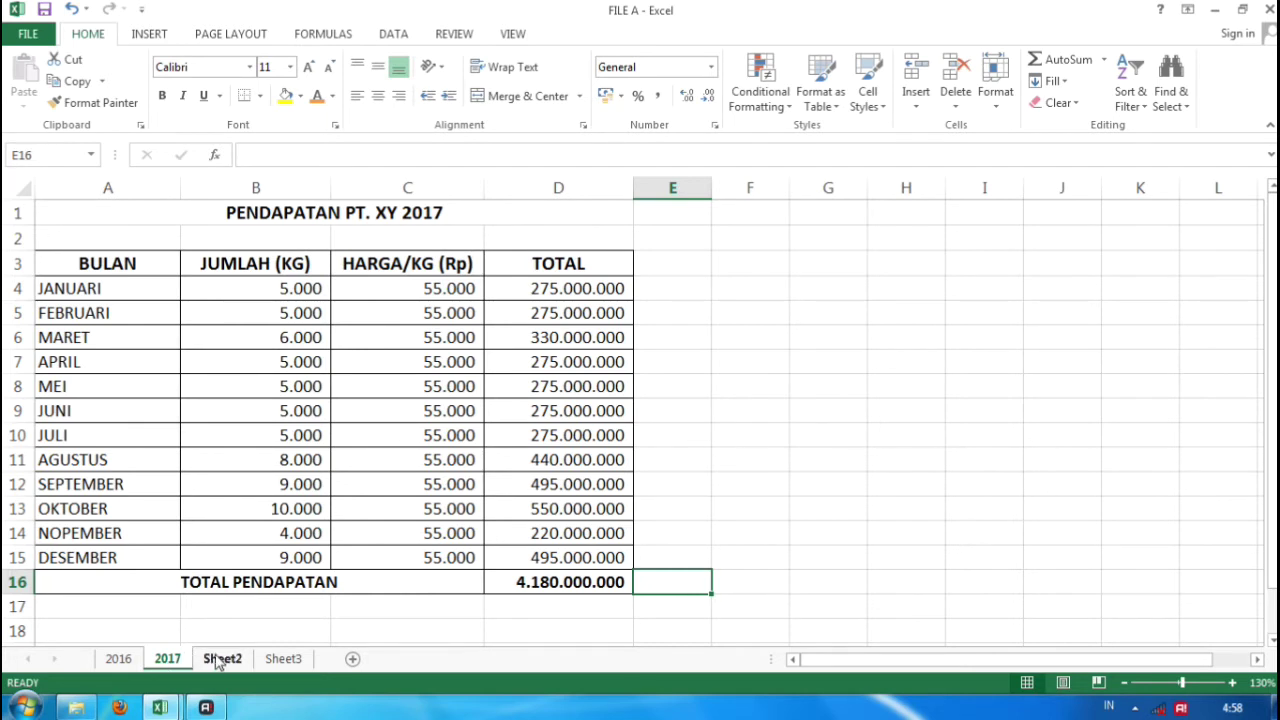
{"action": "mouse_move", "coordinate": [160, 708]}
{"action": "left_click", "coordinate": [255, 628]}
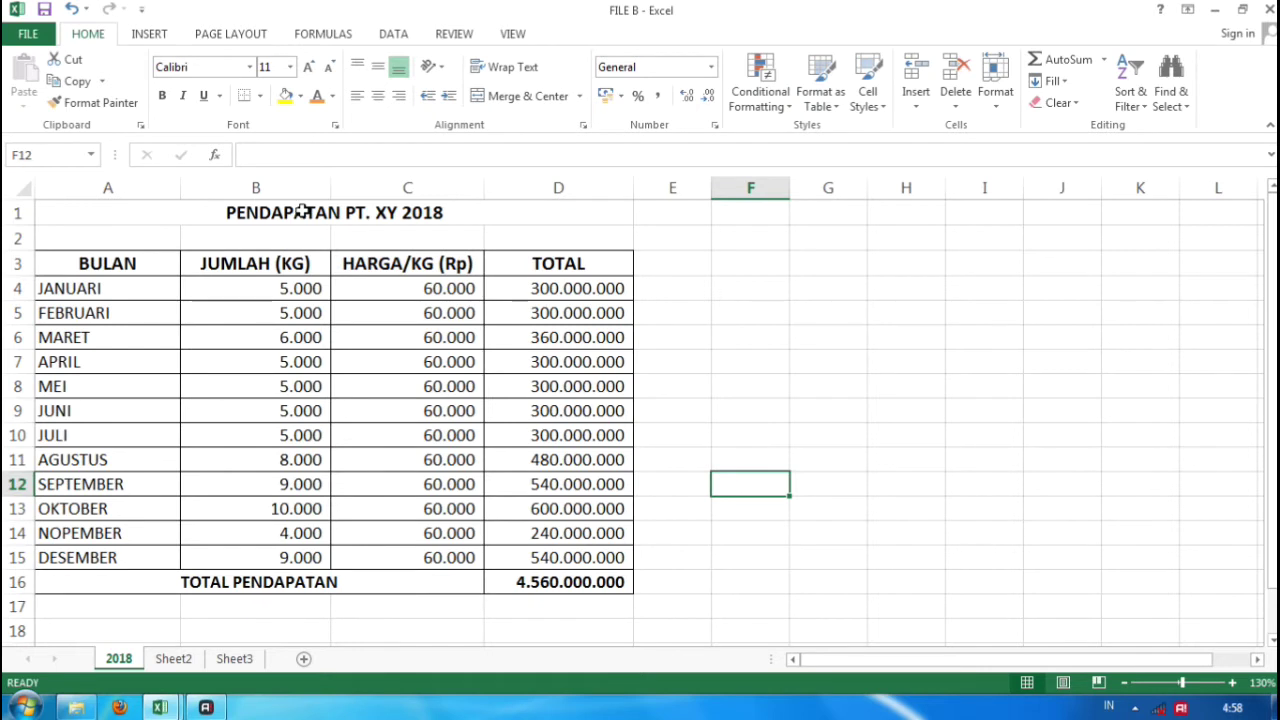
Step: Open the Move or Copy dialog from the 2018 sheet tab's context menu
{"action": "right_click", "coordinate": [119, 662]}
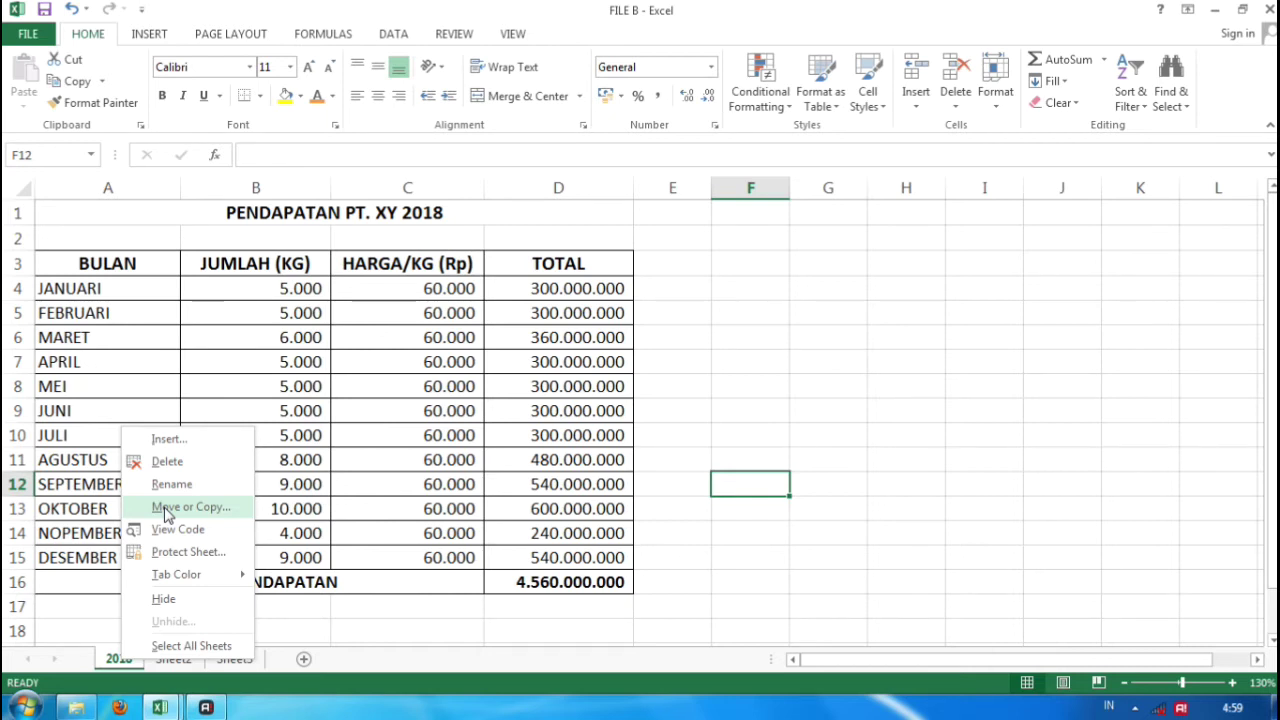
{"action": "left_click", "coordinate": [172, 512]}
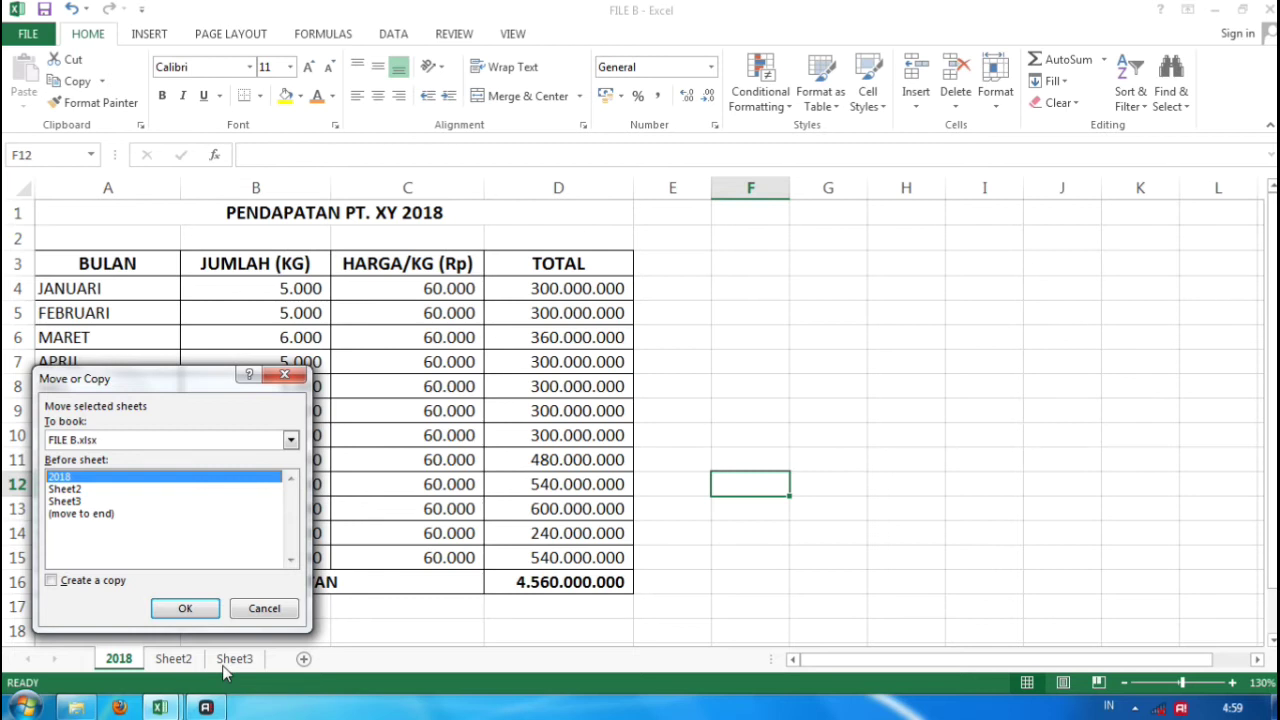
Step: Copy the 2018 sheet into FILE A.xlsx before Sheet2, with Create a copy ticked
{"action": "left_click", "coordinate": [290, 441]}
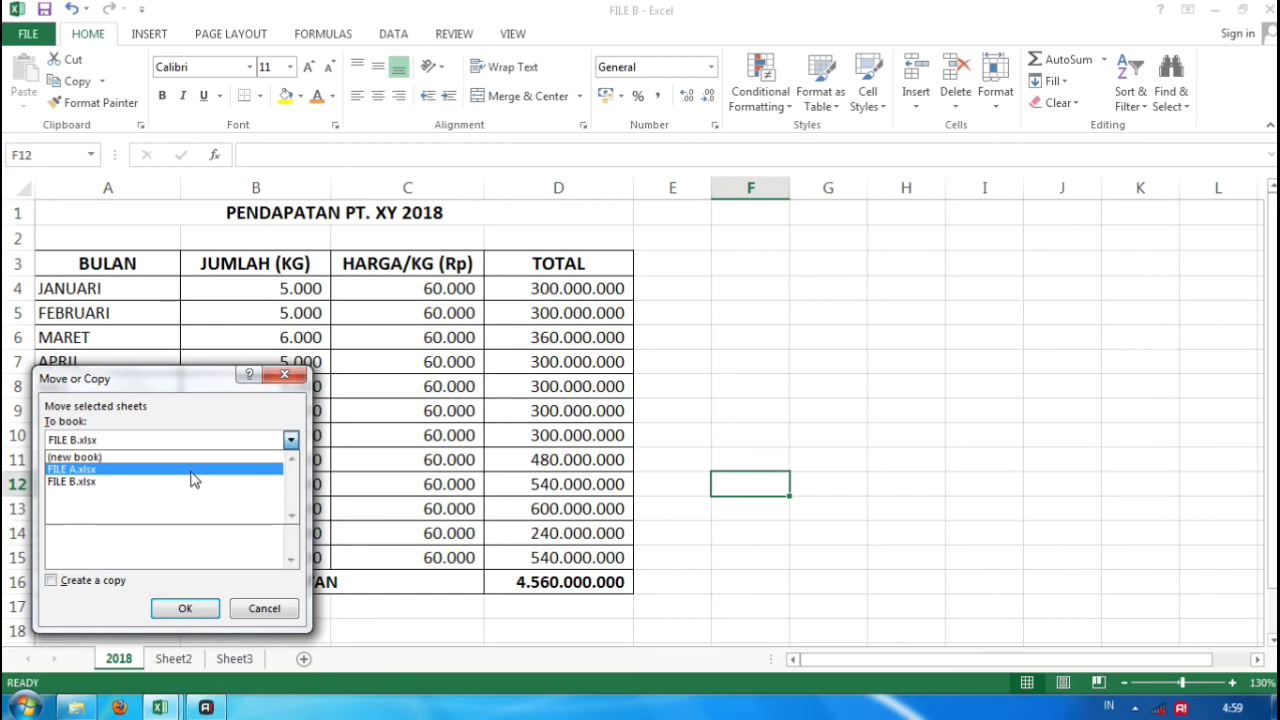
{"action": "left_click", "coordinate": [192, 469]}
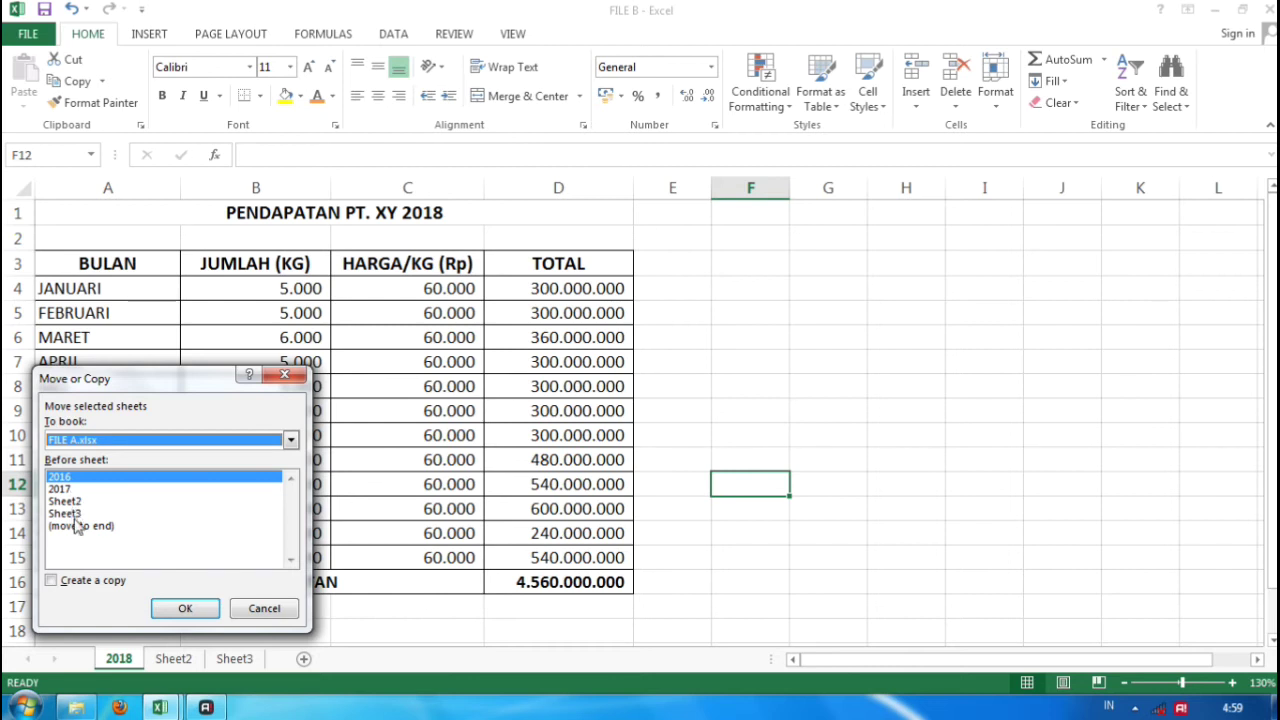
{"action": "left_click", "coordinate": [52, 584]}
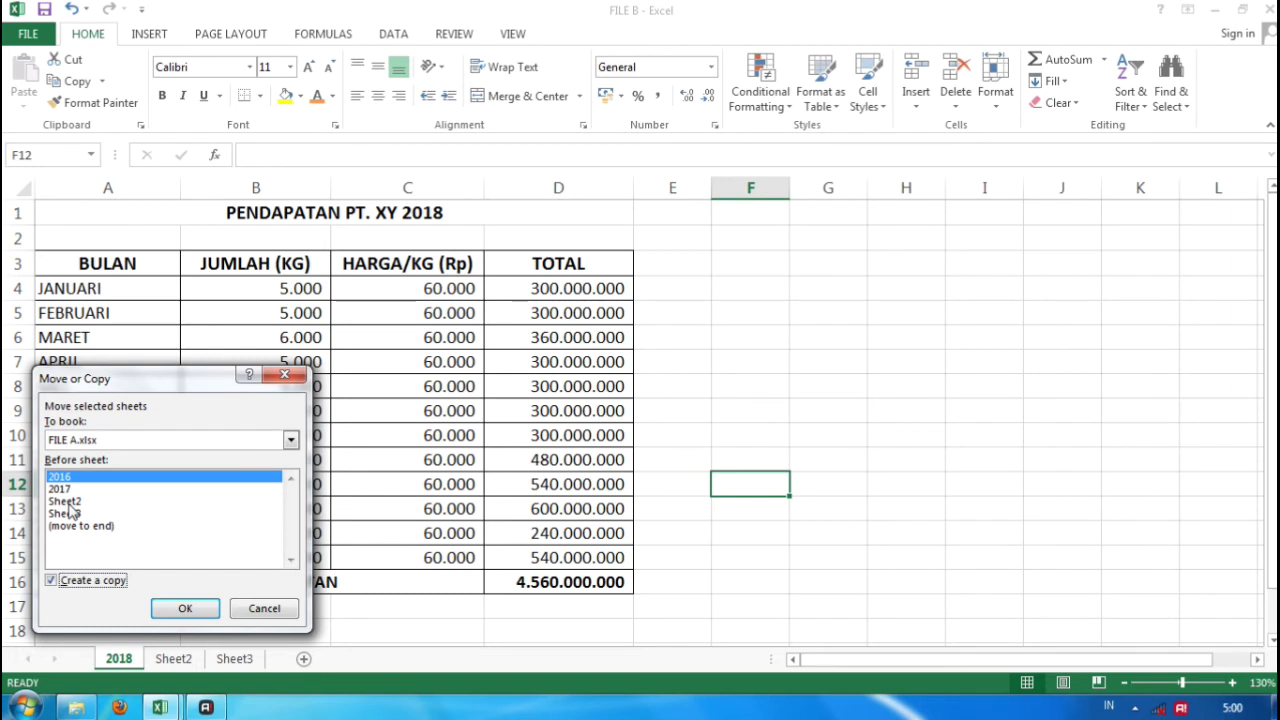
{"action": "left_click", "coordinate": [66, 502]}
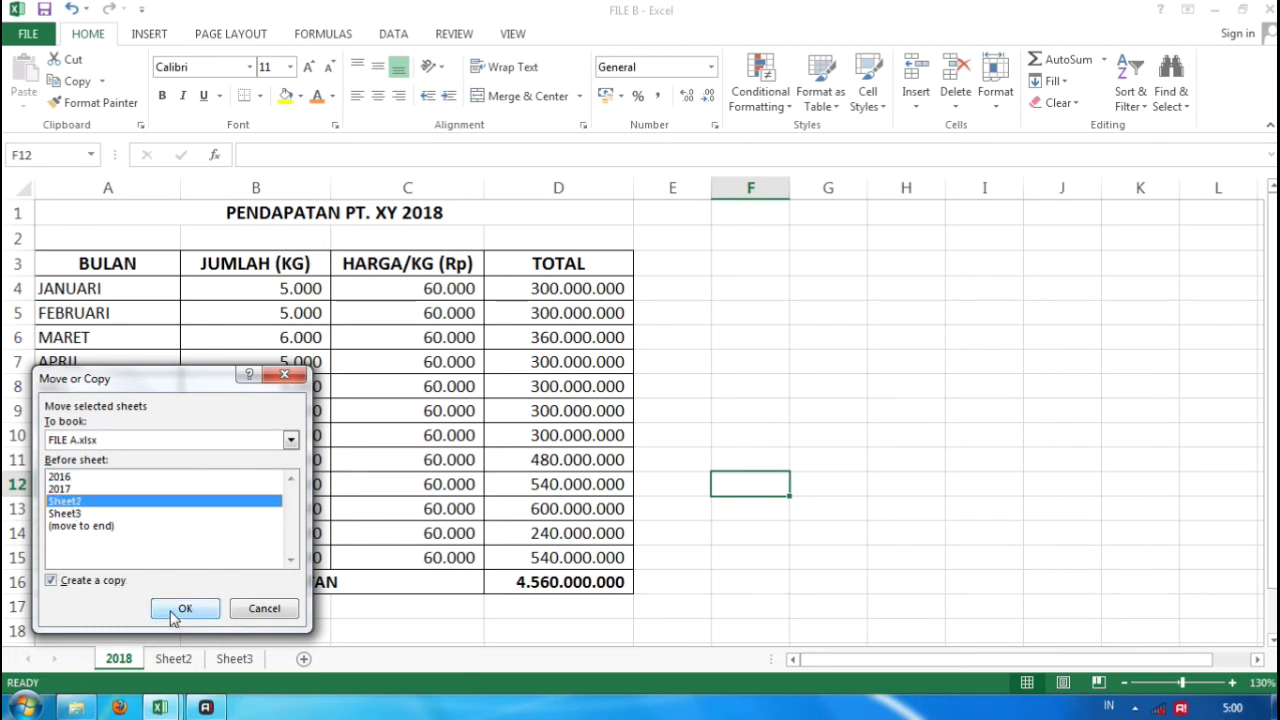
{"action": "left_click", "coordinate": [173, 612]}
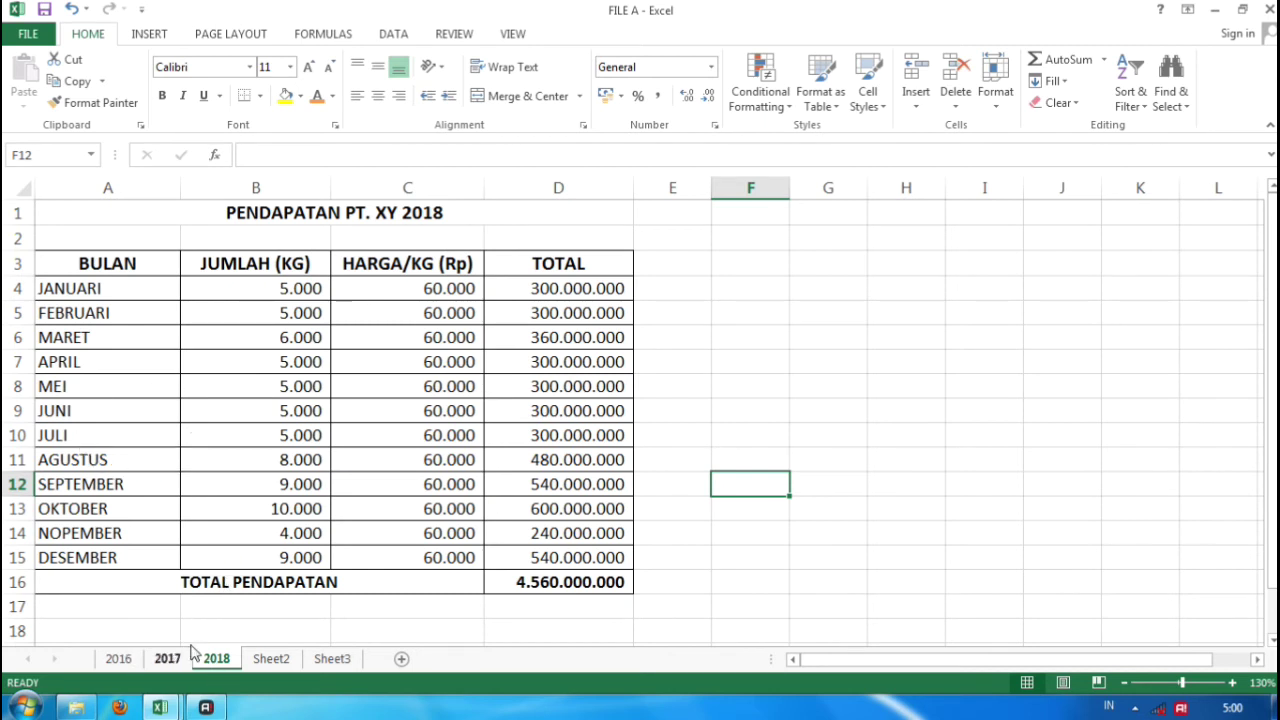
Step: Review FILE A's 2016, 2017 and newly copied 2018 sheets, then switch back to FILE B
{"action": "left_click", "coordinate": [133, 662]}
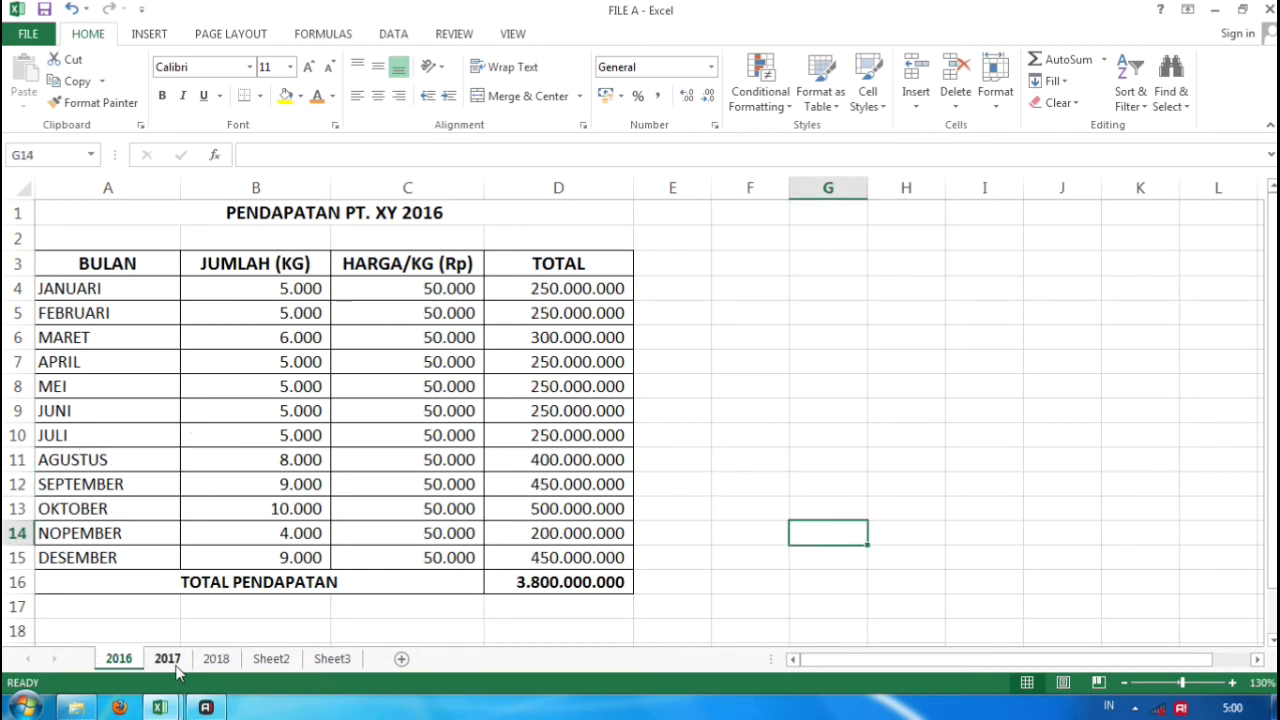
{"action": "left_click", "coordinate": [167, 660]}
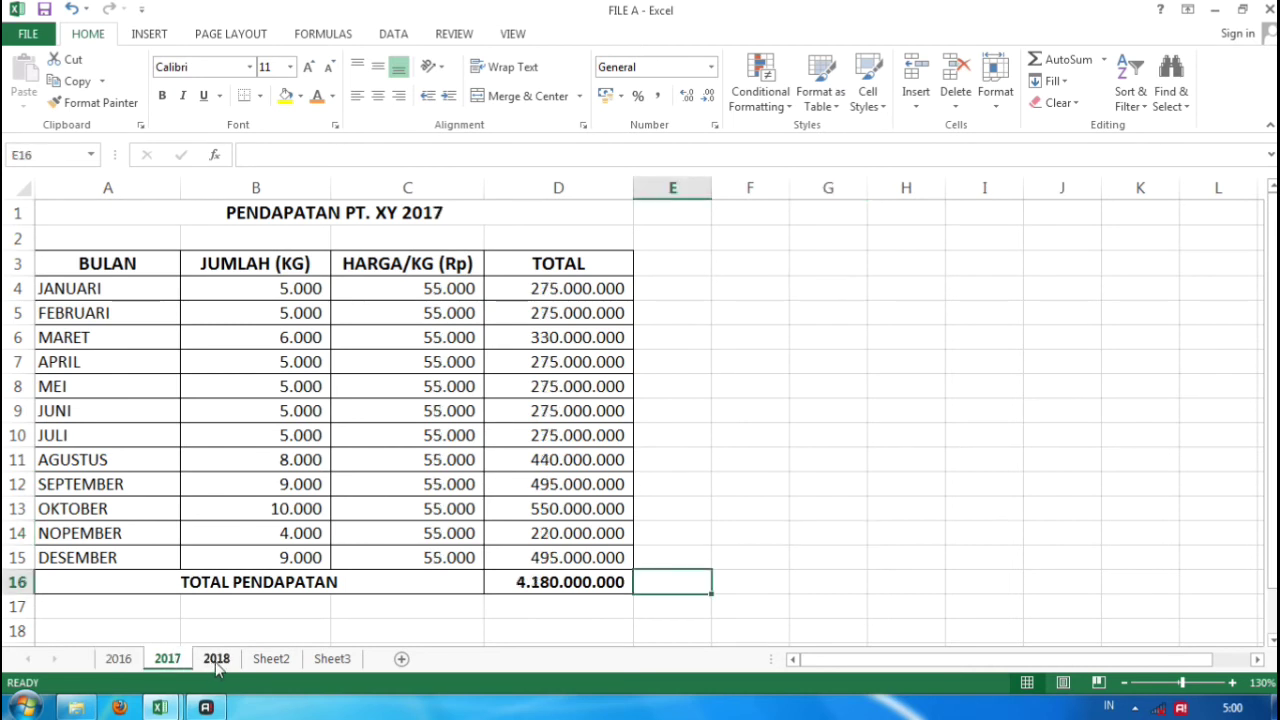
{"action": "left_click", "coordinate": [217, 660]}
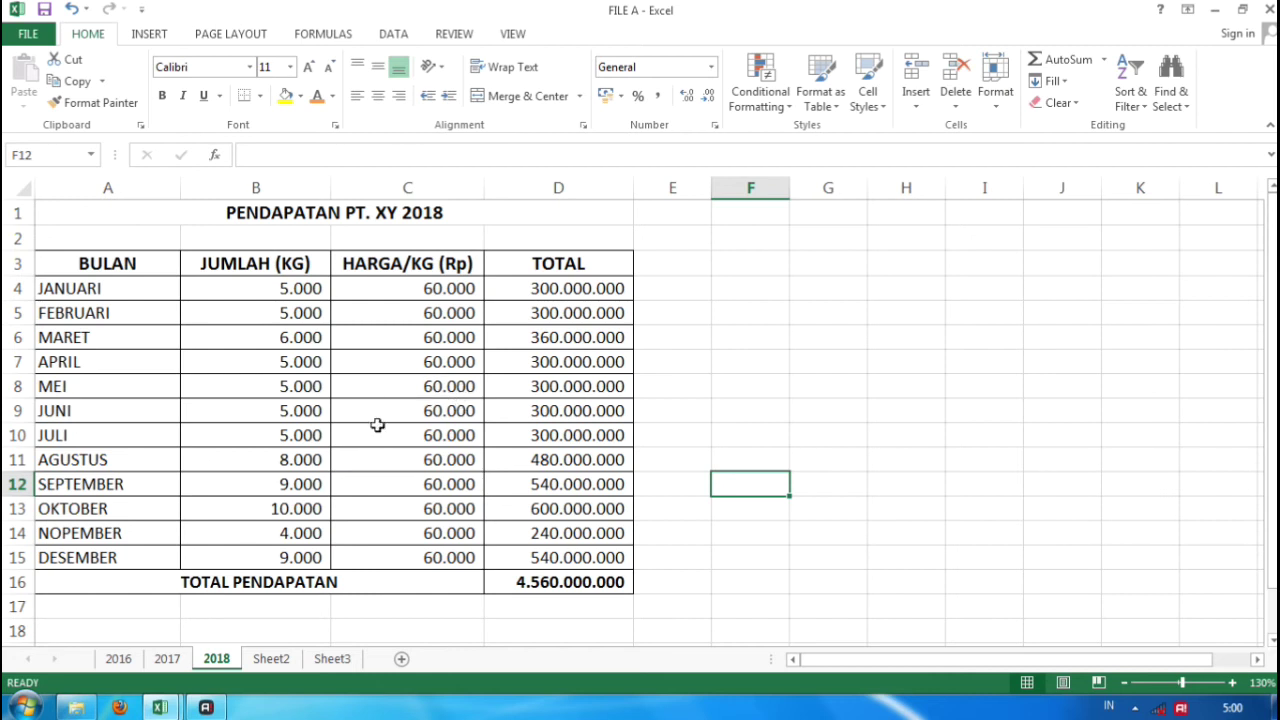
{"action": "key", "text": "alt+Tab"}
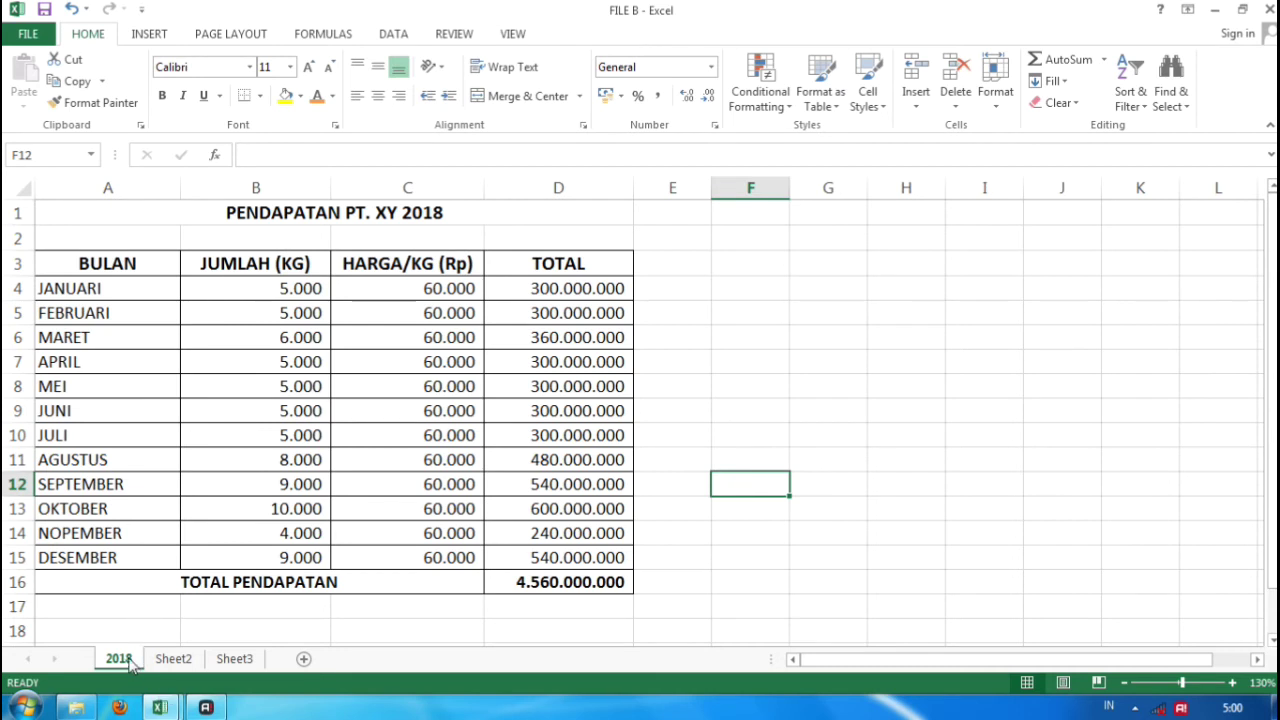
{"action": "right_click", "coordinate": [133, 668]}
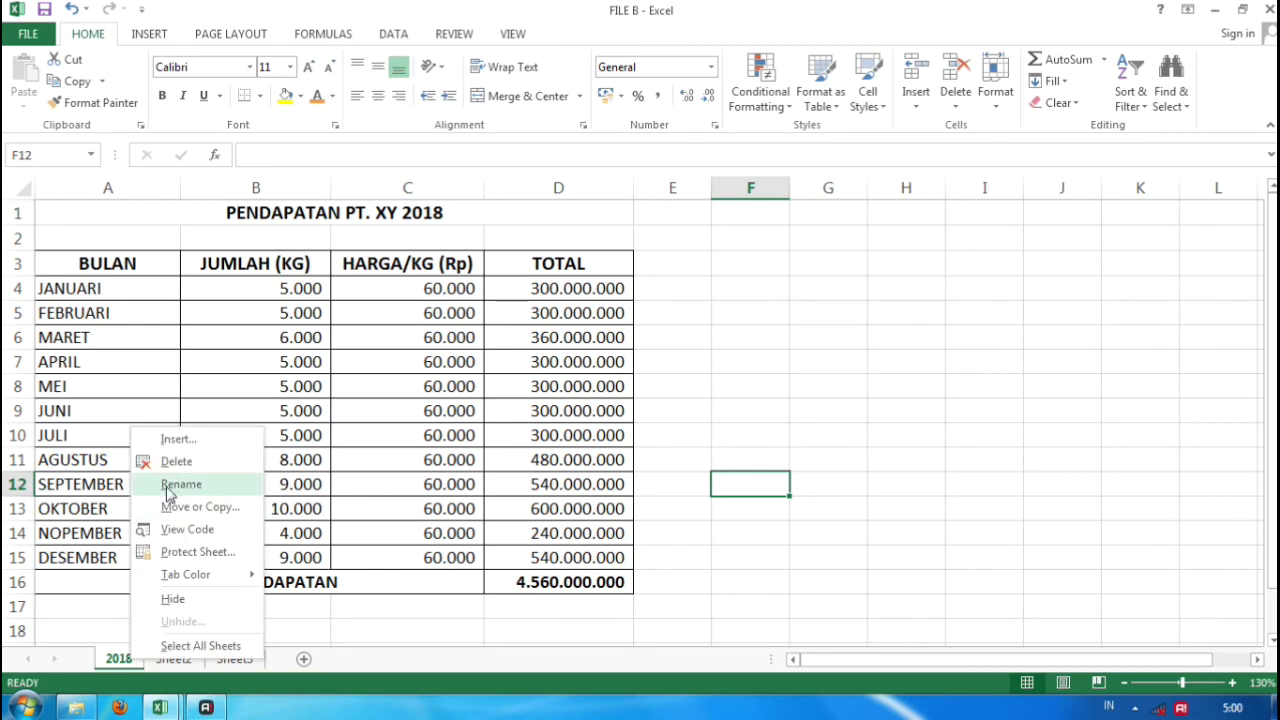
{"action": "left_click", "coordinate": [190, 507]}
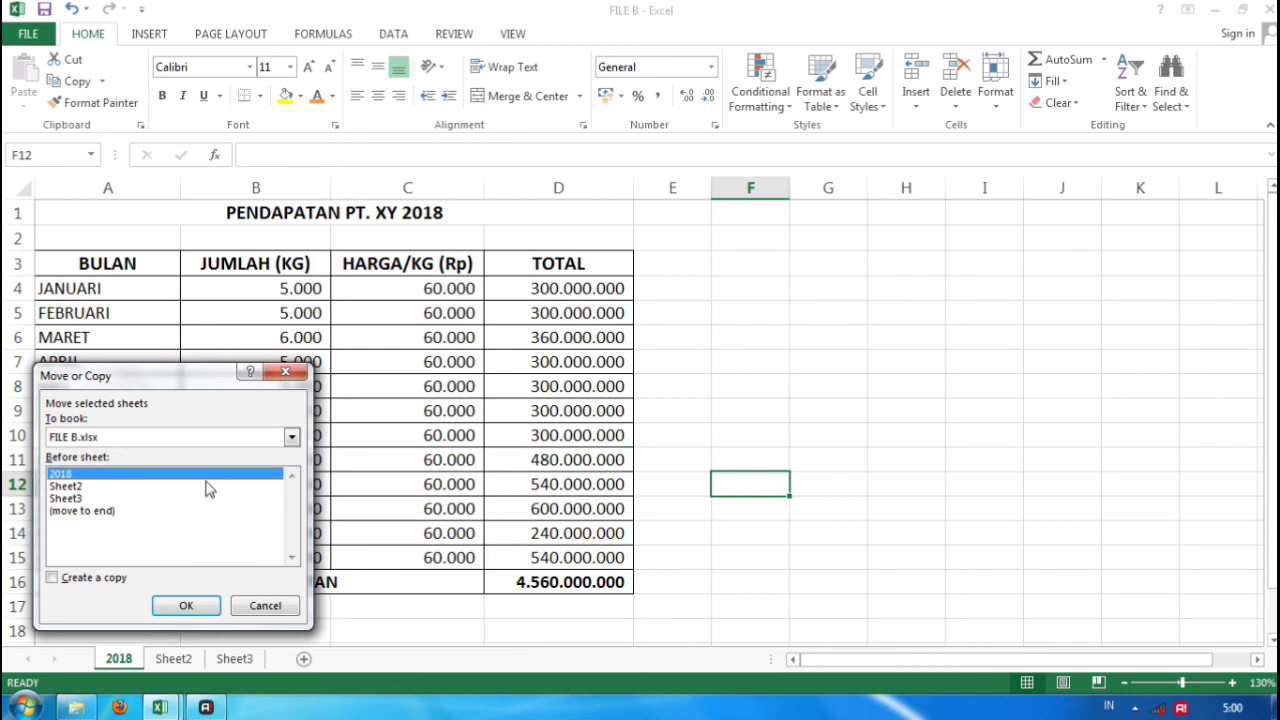
{"action": "left_click", "coordinate": [291, 438]}
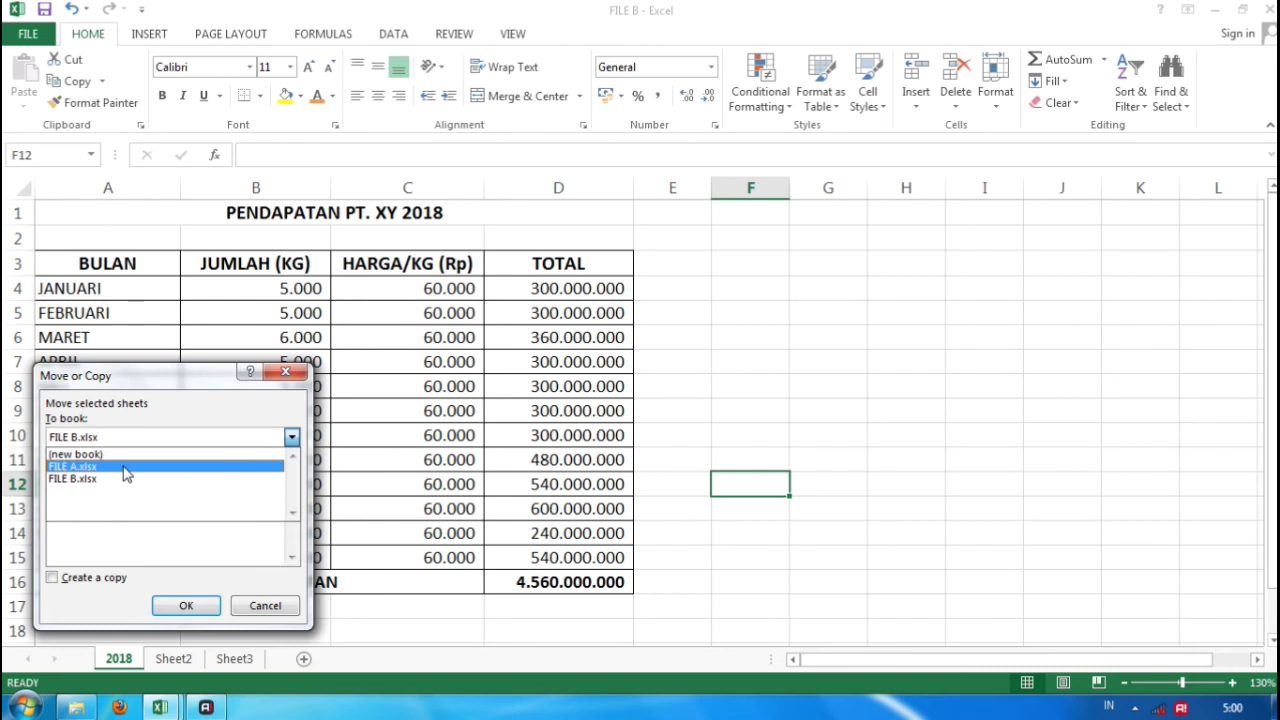
{"action": "left_click", "coordinate": [52, 578]}
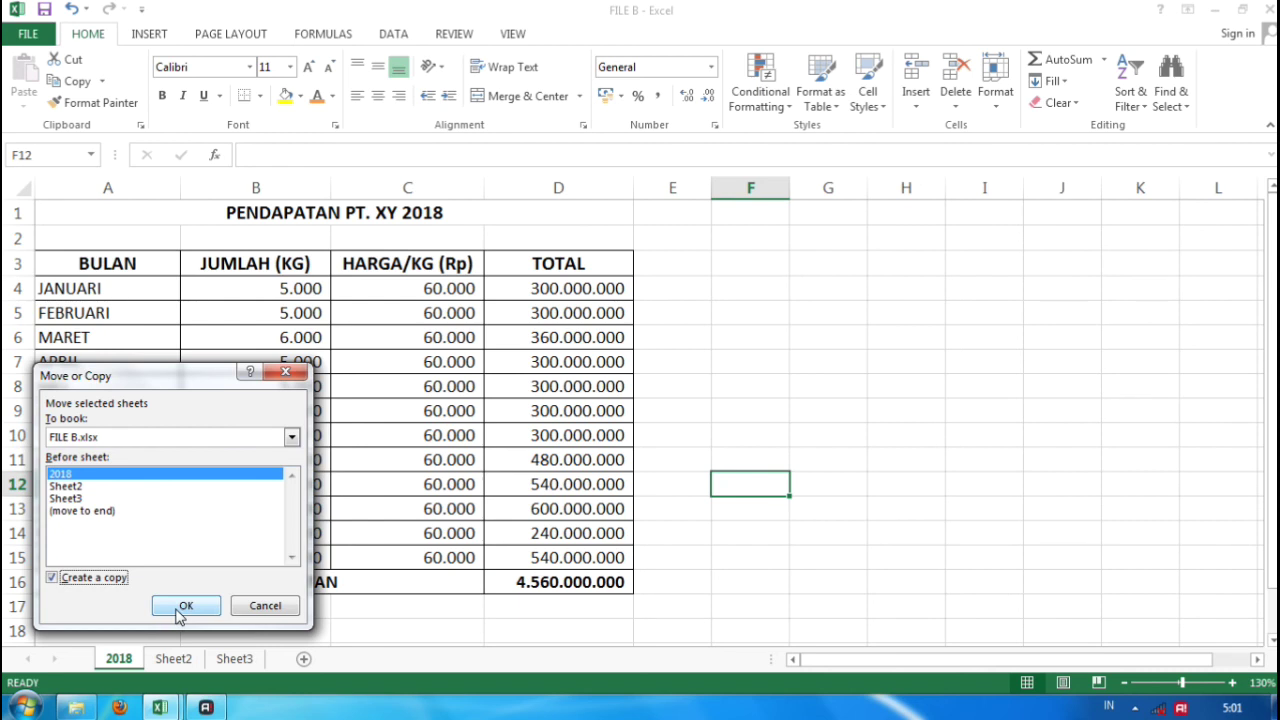
{"action": "left_click", "coordinate": [260, 606]}
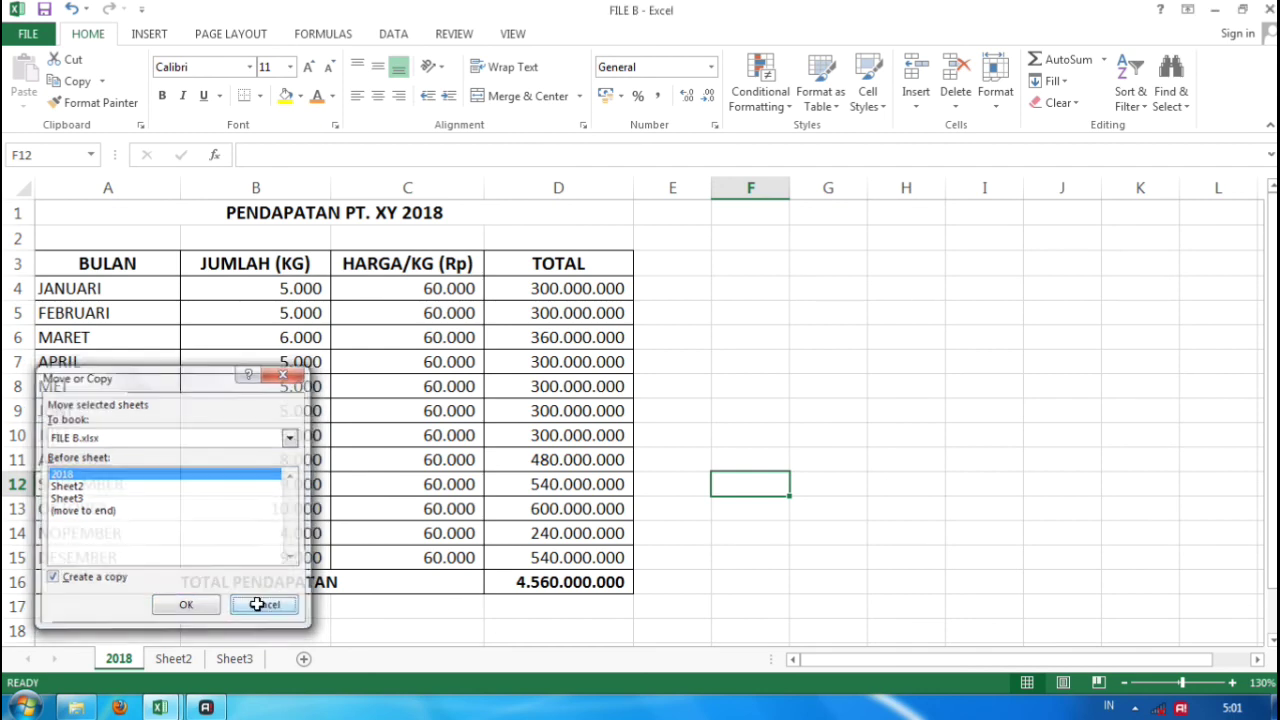
Step: Show FILE B's Sheet2 and select the cells holding the styled words kali and bagi
{"action": "left_click", "coordinate": [173, 659]}
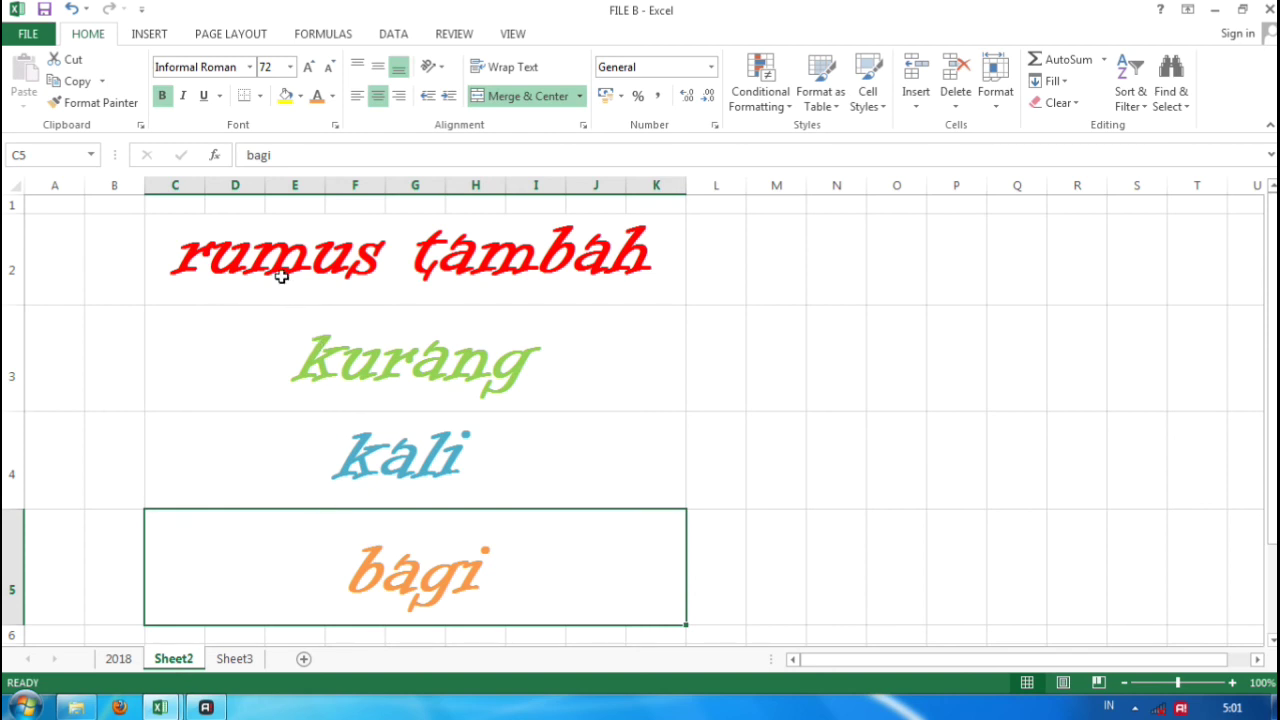
{"action": "left_click", "coordinate": [309, 370]}
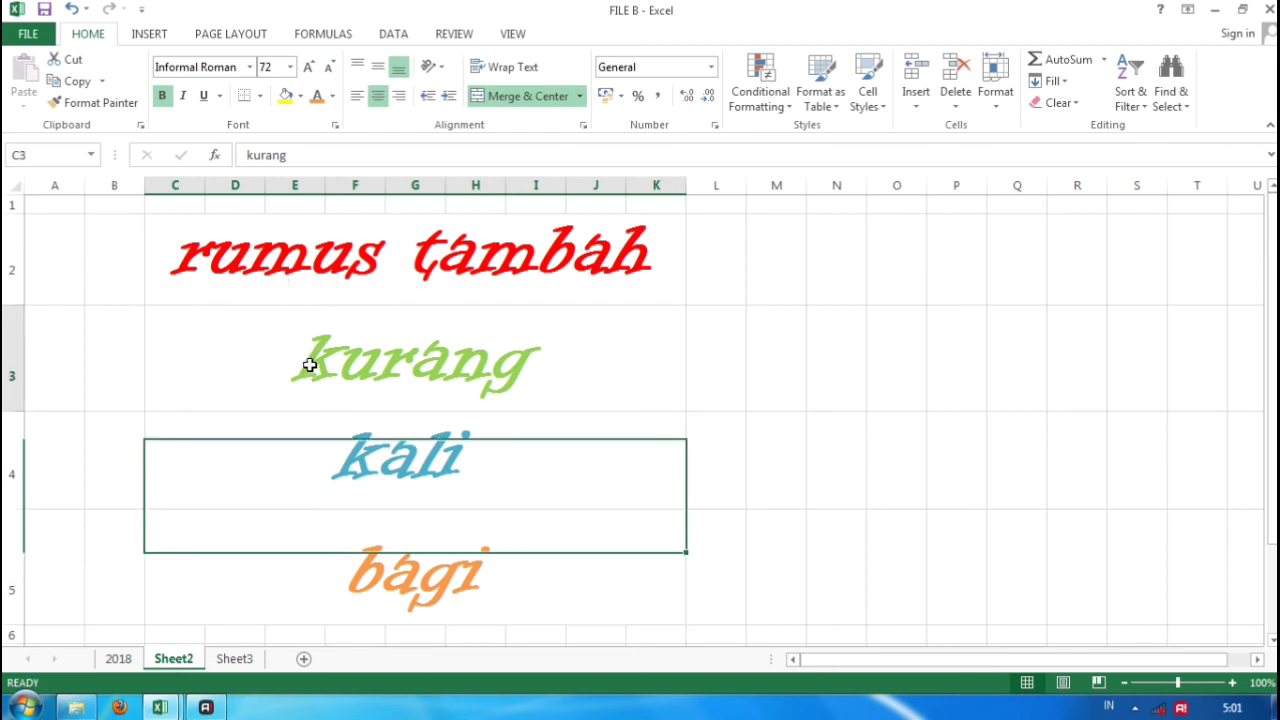
{"action": "left_click", "coordinate": [310, 450]}
{"action": "left_click", "coordinate": [324, 566]}
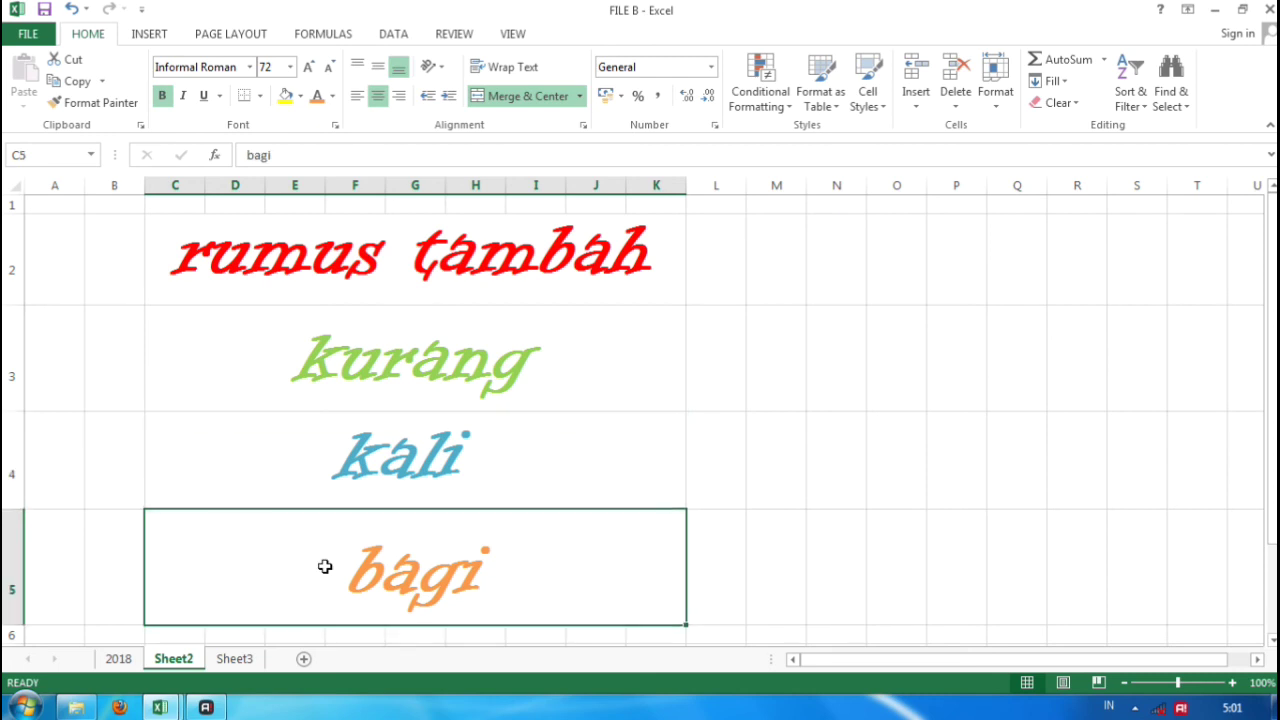